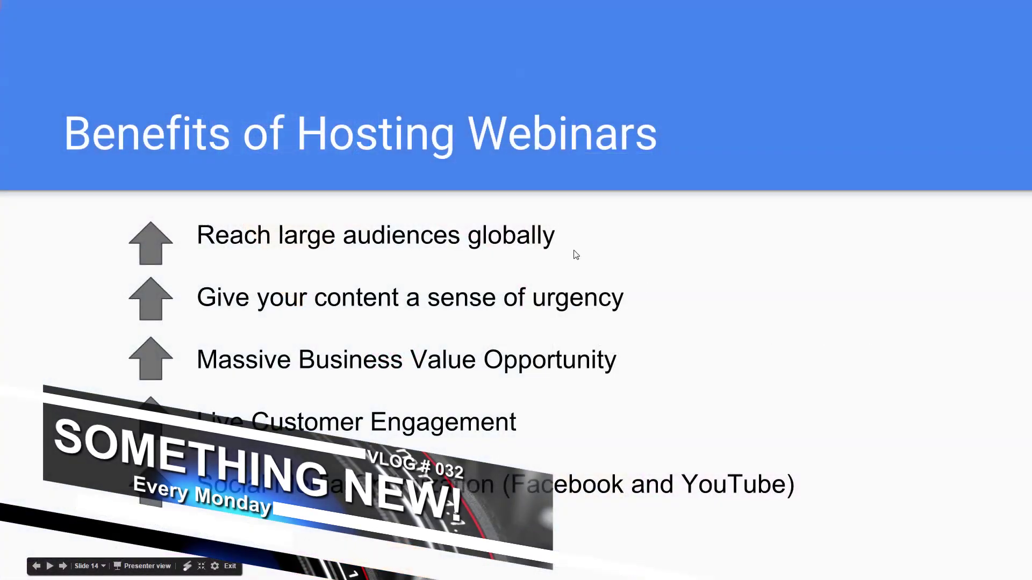
- Advance past the Benefits of Hosting Webinars slide and exit the slideshow
key(Right)
key(Escape)
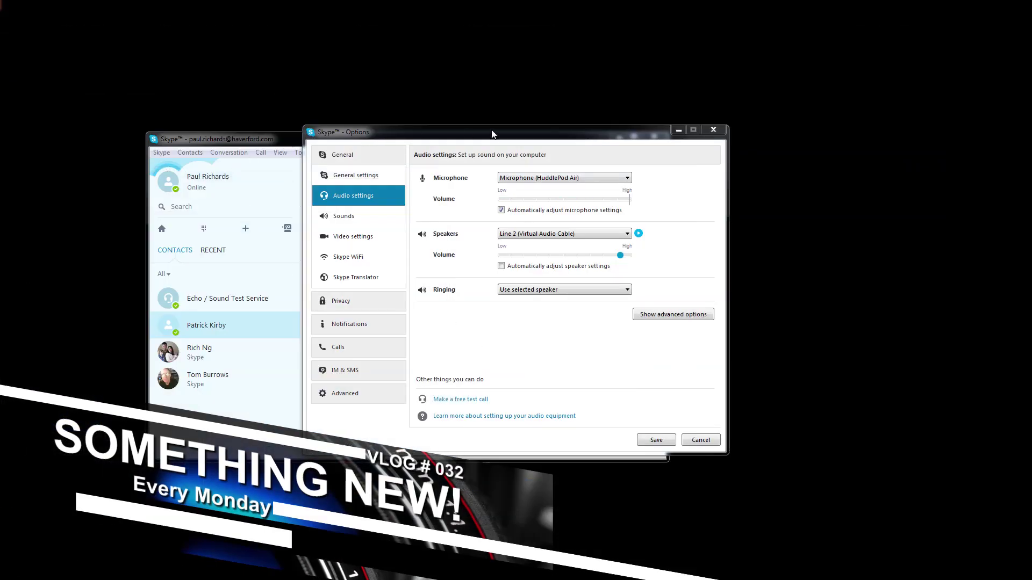
- Start a Skype video call with the contact, shift the call window right, and raise the audio options
click(272, 143)
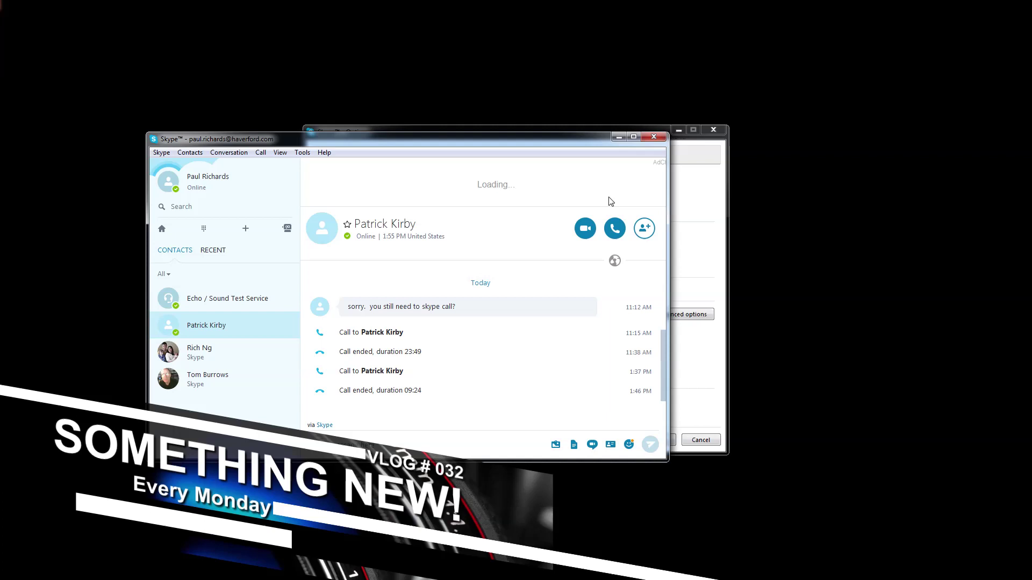
click(586, 227)
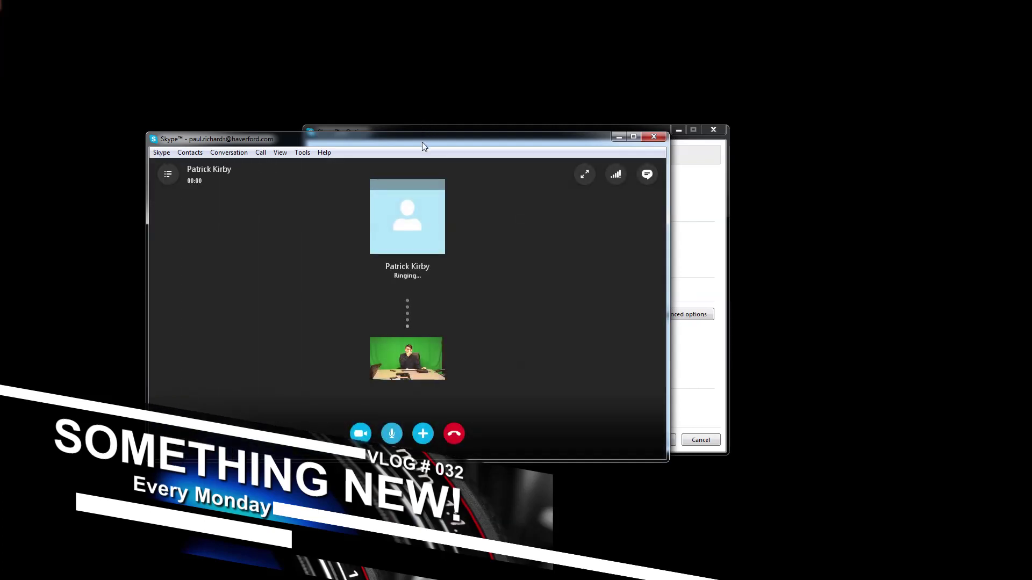
drag(422, 143, 452, 149)
click(444, 140)
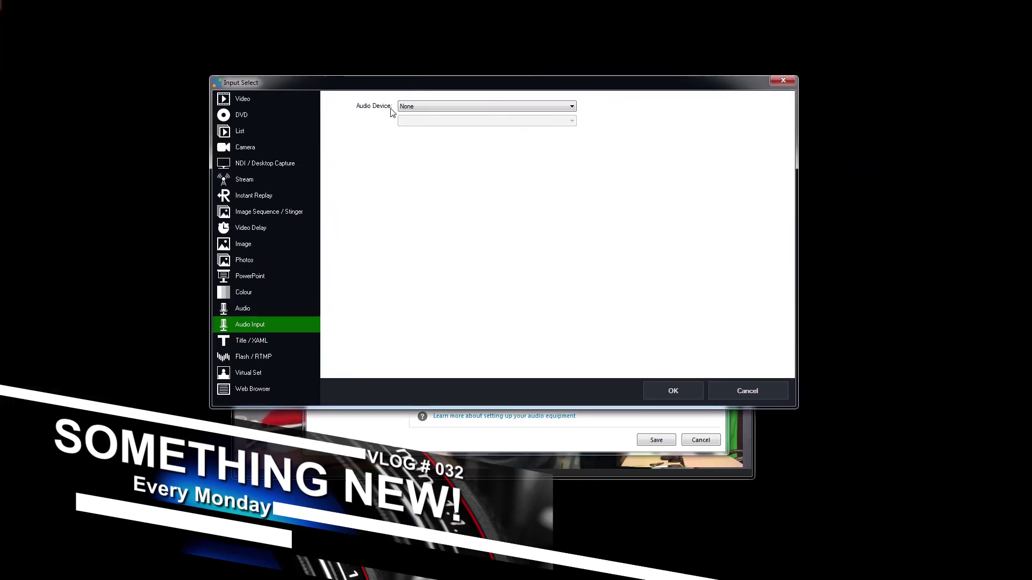
- Add a vMix audio input using Line 2 (Virtual Audio Cable)
click(457, 106)
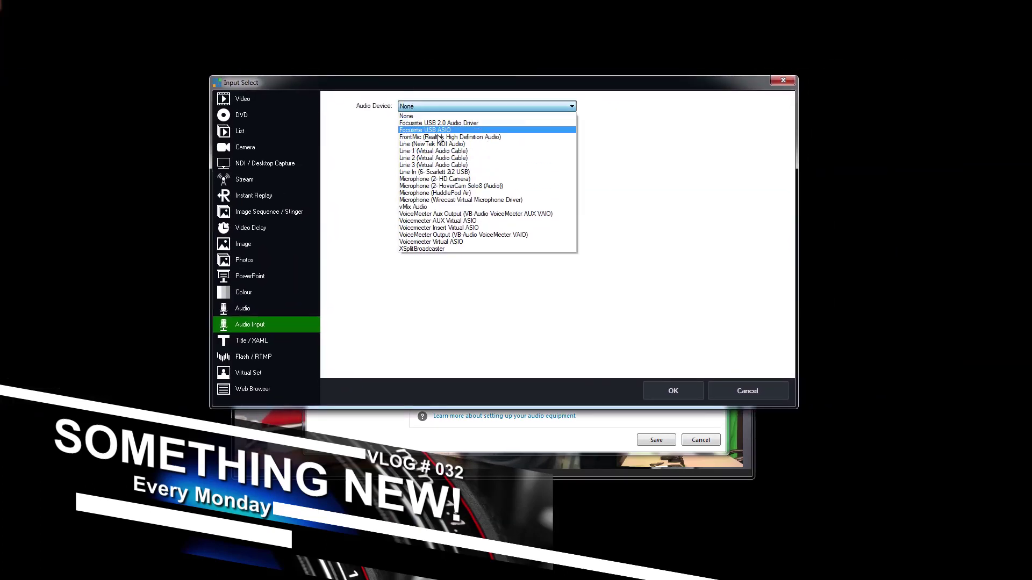
click(445, 158)
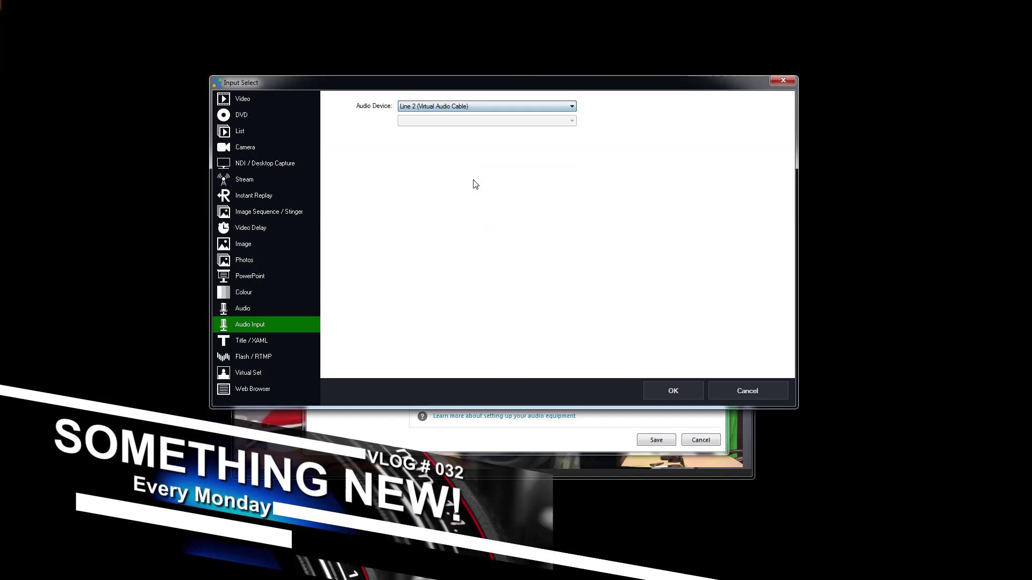
click(672, 390)
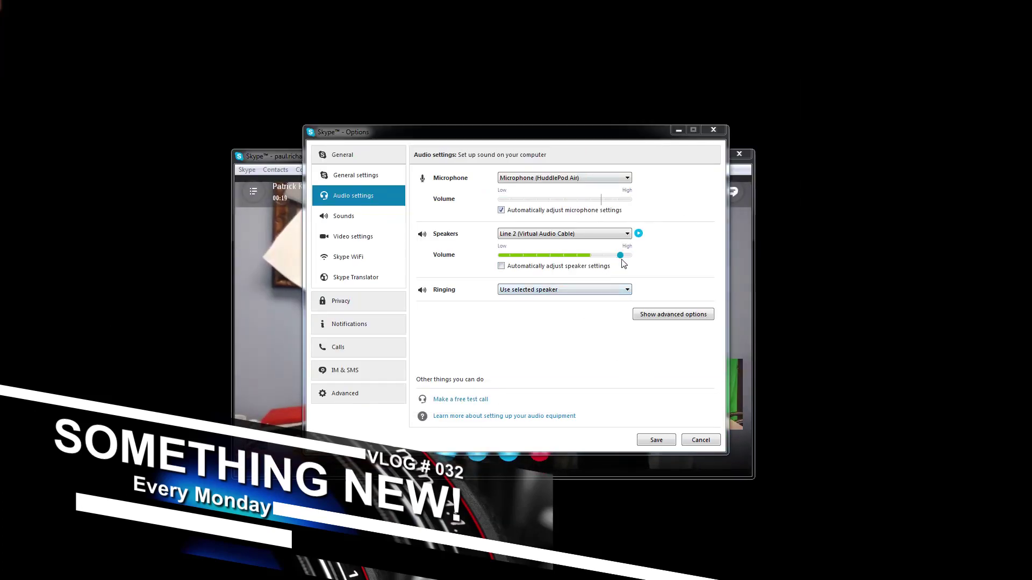
- Turn Skype's speaker volume up to maximum and close the Skype options
drag(620, 256, 630, 256)
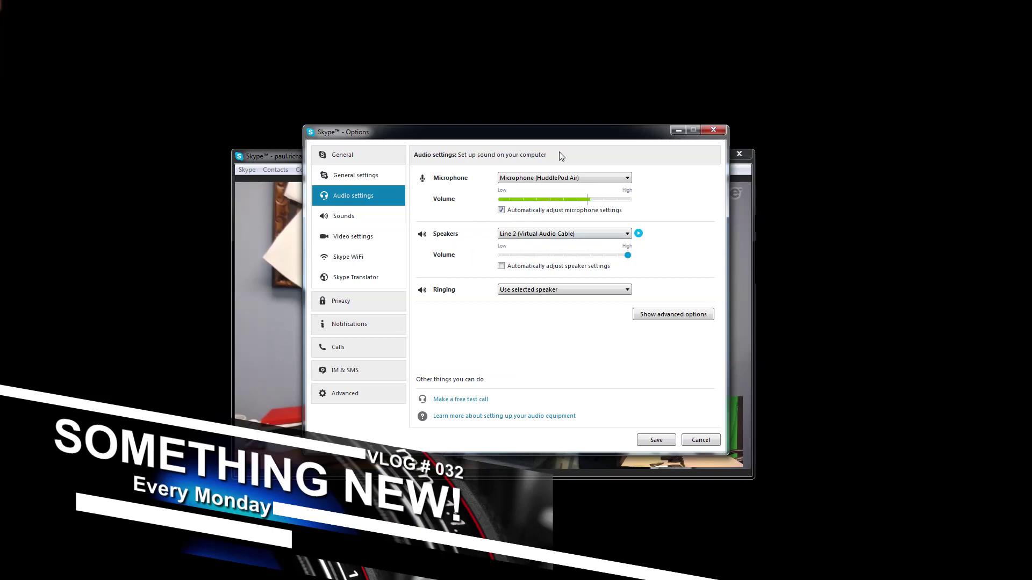
drag(559, 132, 537, 96)
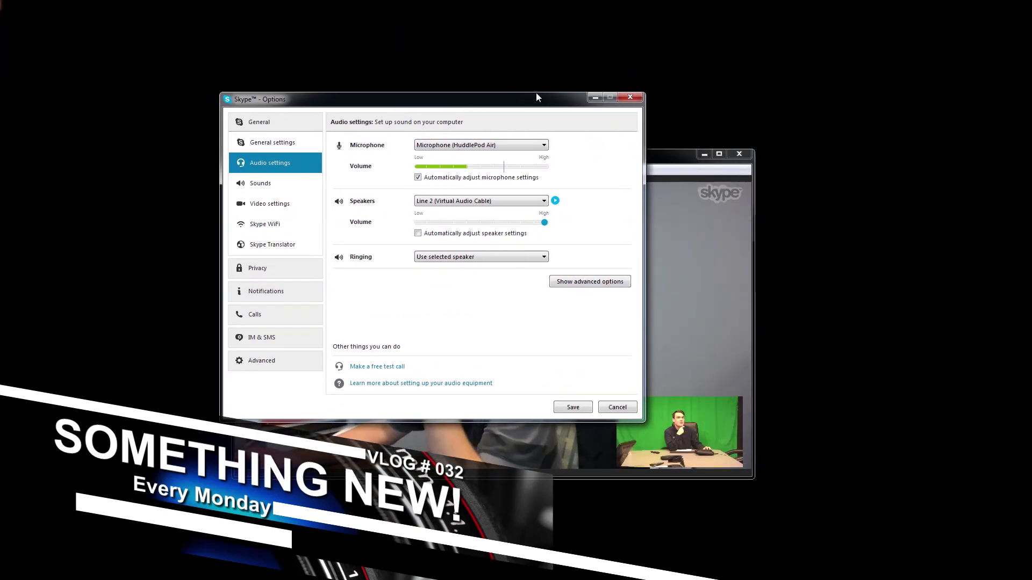
click(633, 98)
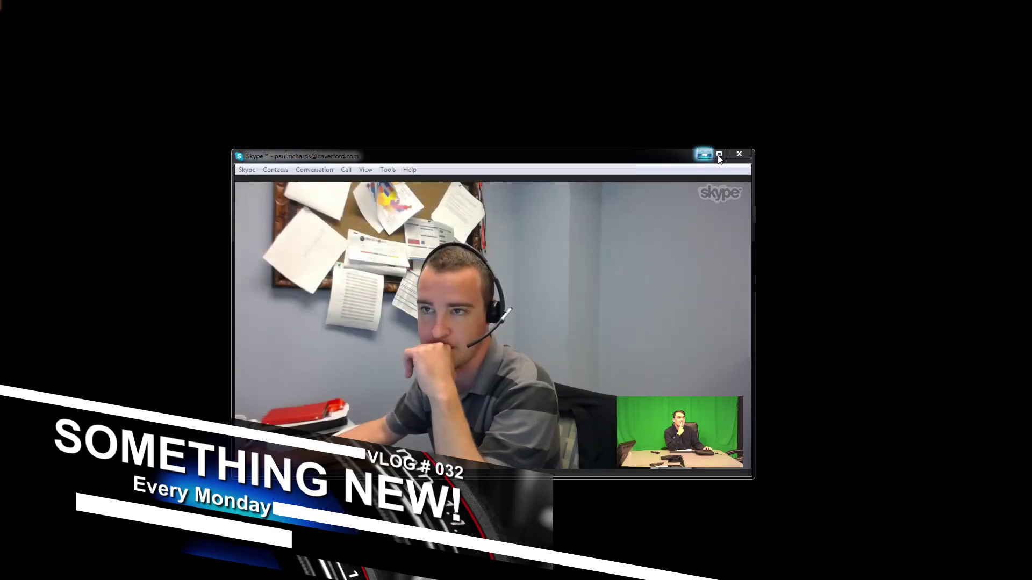
- Maximize the Skype call window, then select the stream server URL text
click(719, 155)
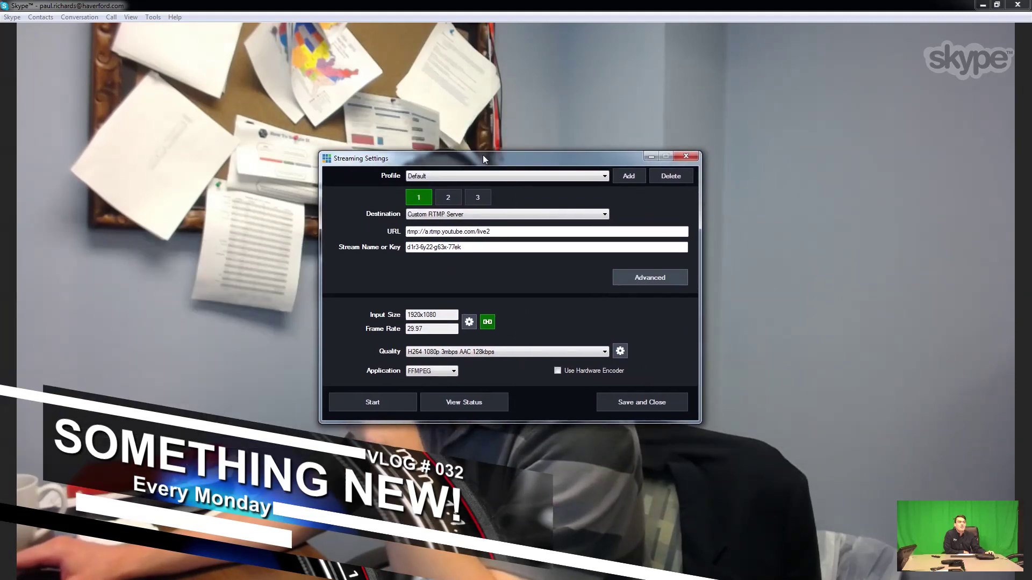
drag(490, 226, 404, 227)
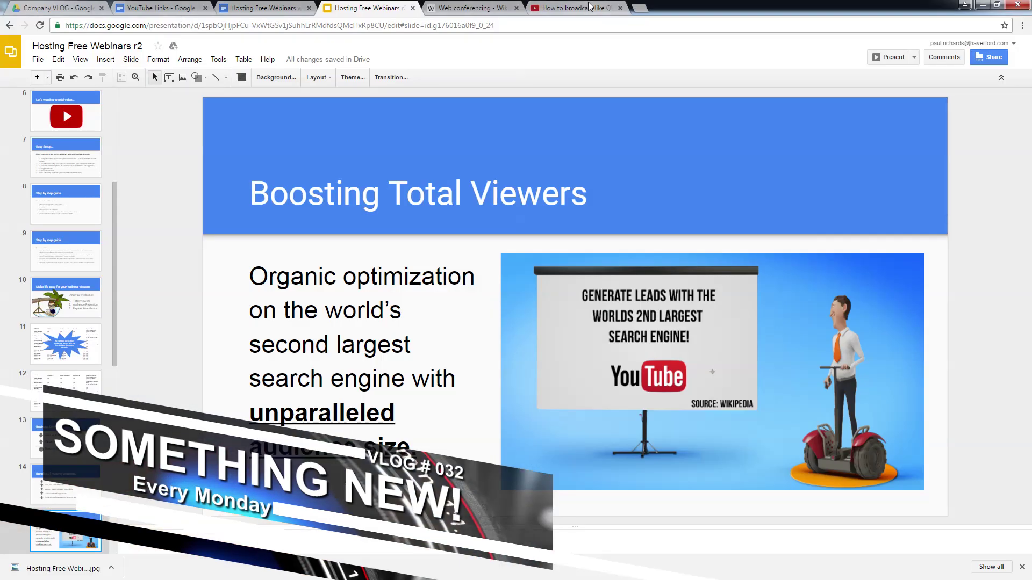
- Go to Creator Studio's Live Streaming dashboard, check the stream key, then open Events
click(590, 6)
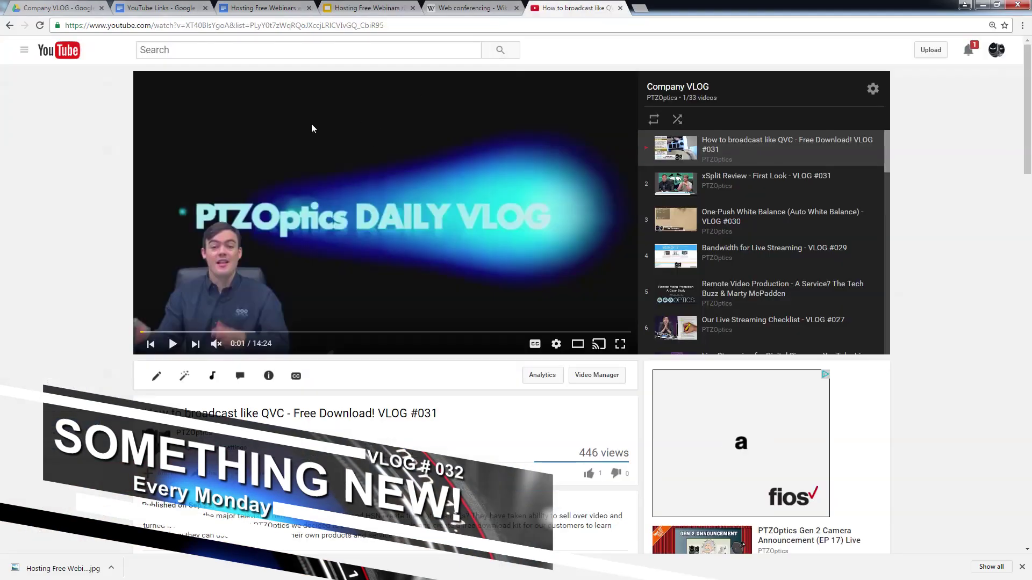
click(999, 52)
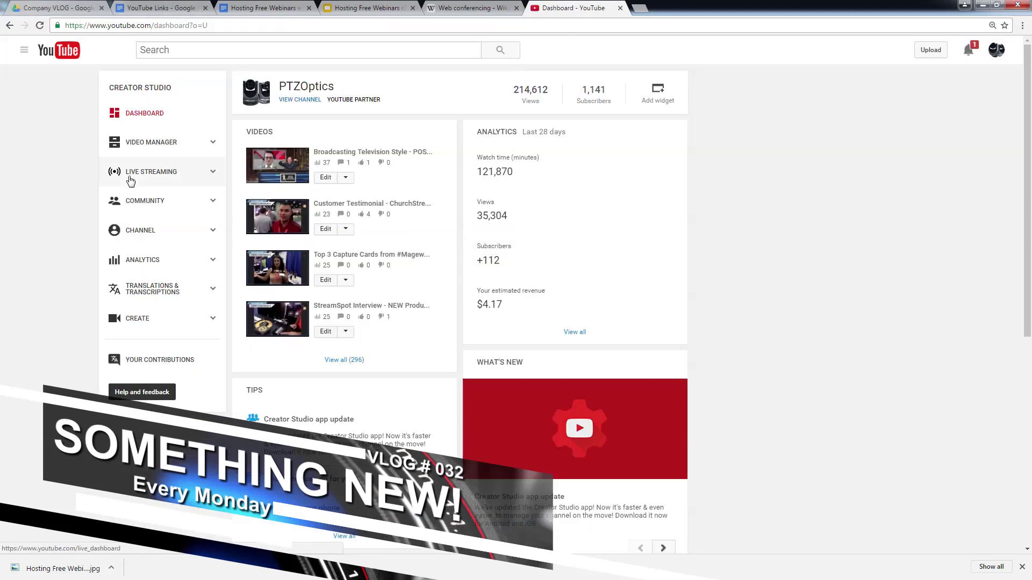
click(169, 181)
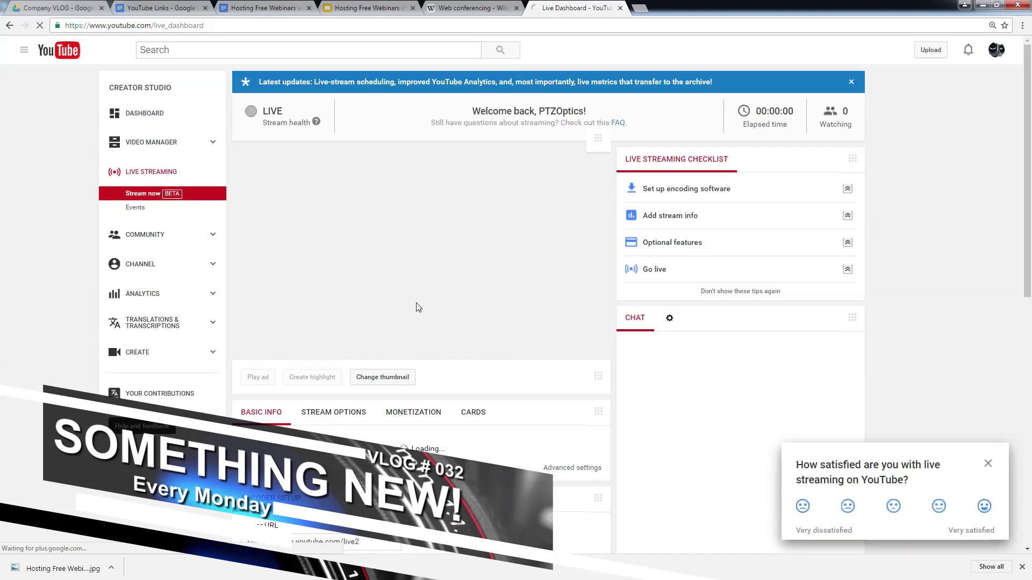
scroll(379, 441, down, 6)
click(318, 407)
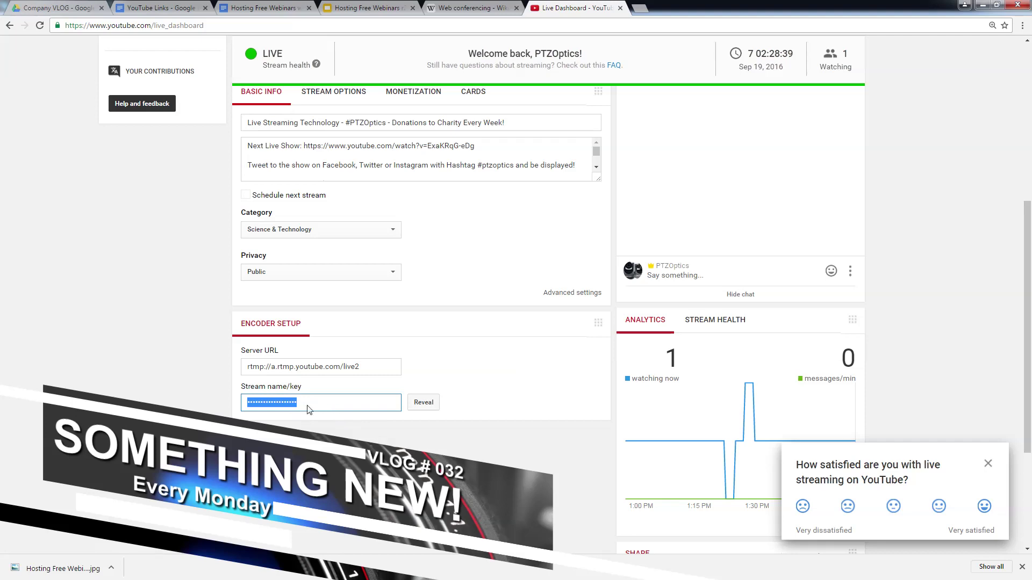
scroll(461, 392, up, 6)
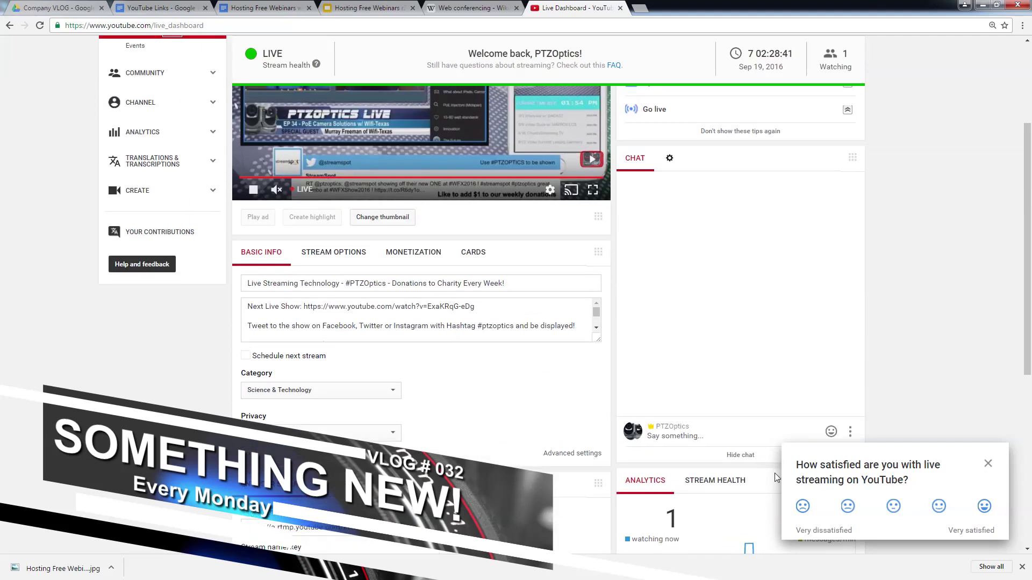
scroll(353, 252, down, 5)
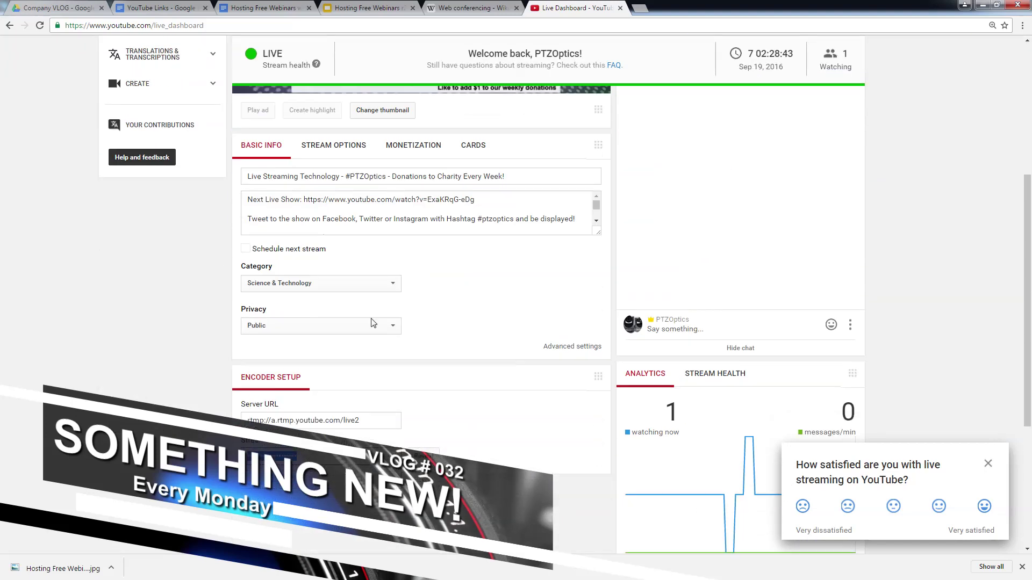
scroll(453, 373, up, 5)
click(165, 210)
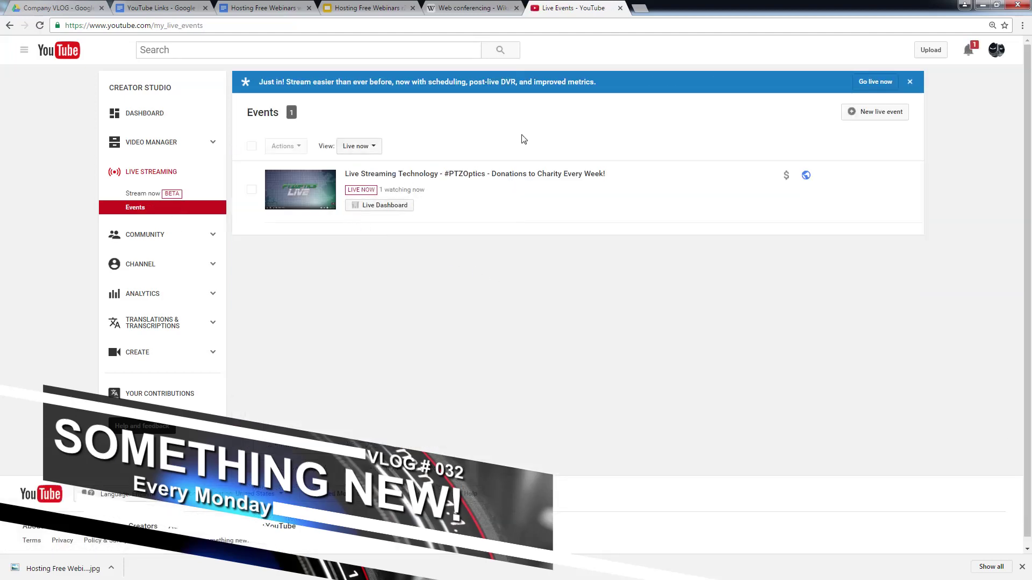
- Create a new live event titled 'Test event'
click(902, 119)
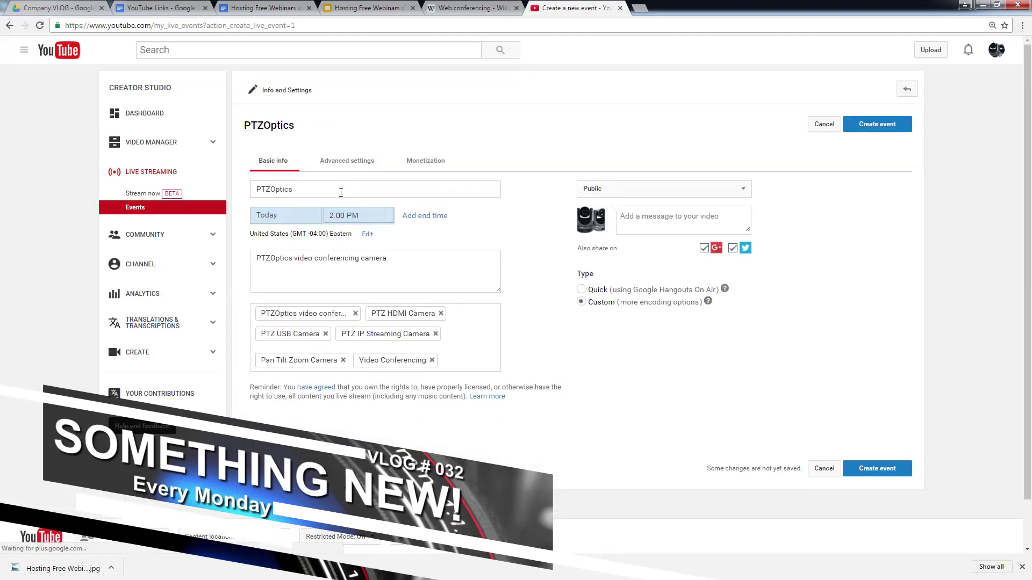
text(Ts)
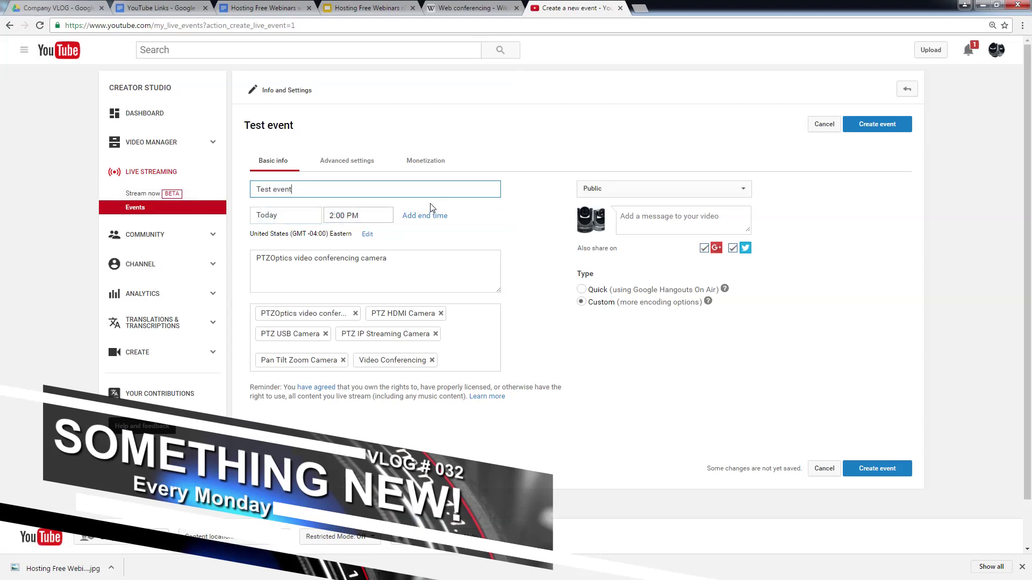
click(904, 125)
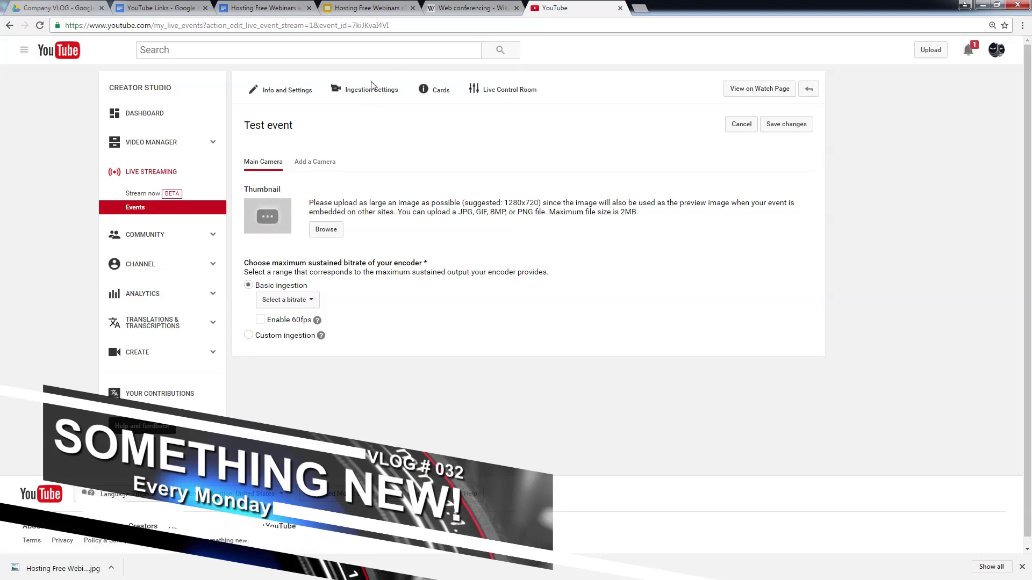
- Set the Test event's encoder bitrate to 3000 Kbps - 6000 Kbps (1080p)
click(290, 300)
click(304, 331)
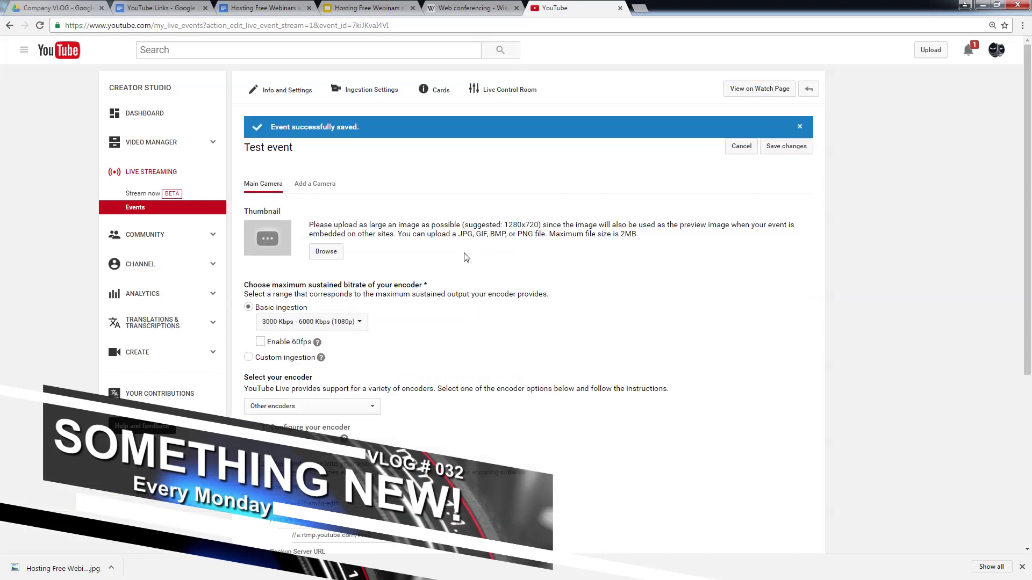
scroll(466, 257, down, 3)
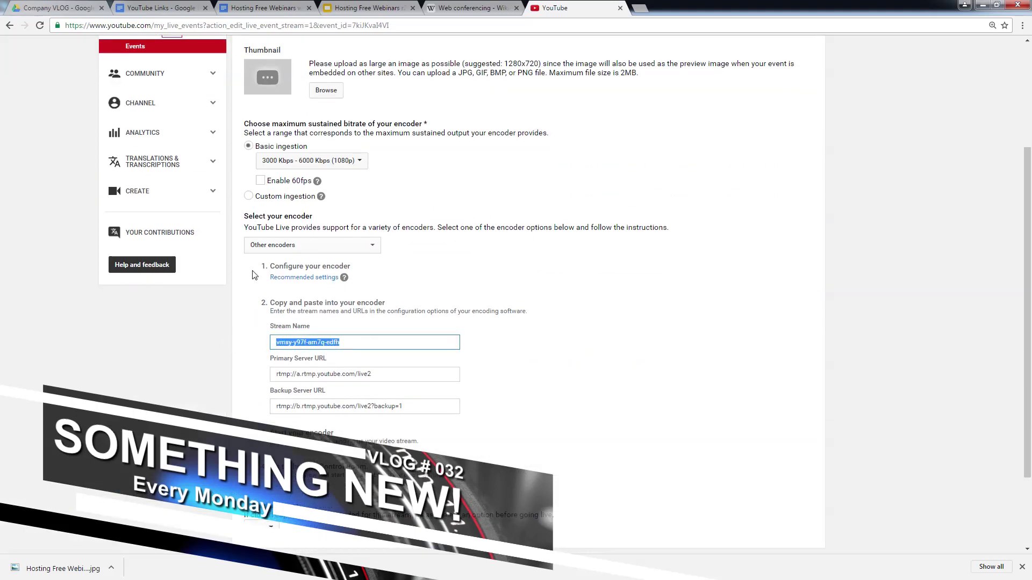
- Start vMix streaming to the event's stream name and save the settings
key(alt+Tab)
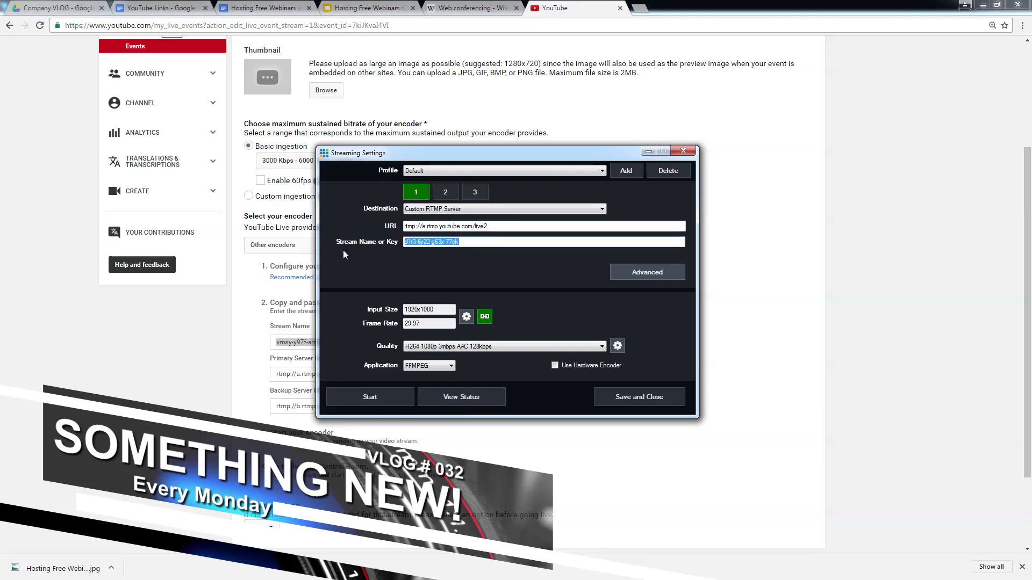
click(372, 398)
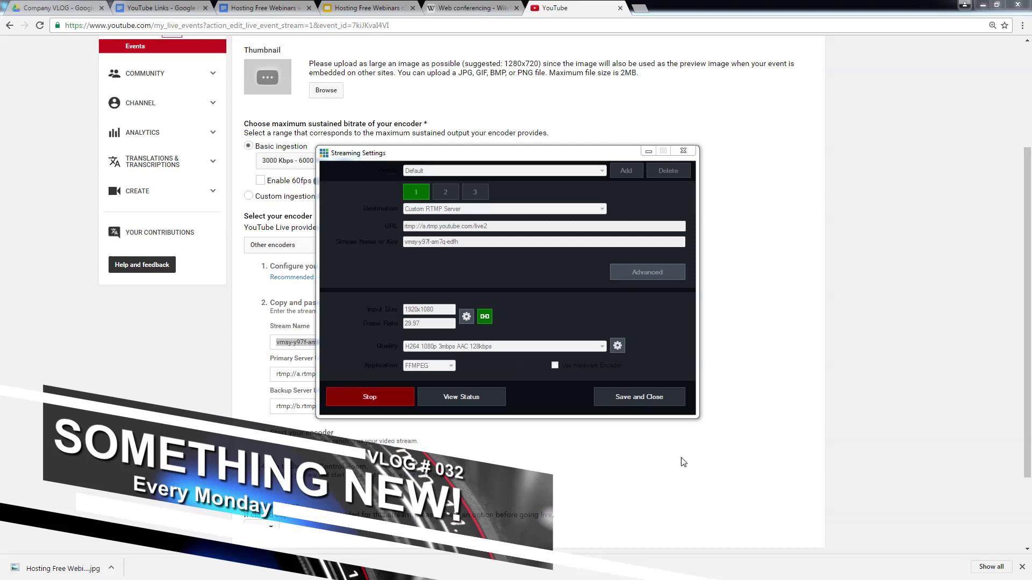
click(618, 400)
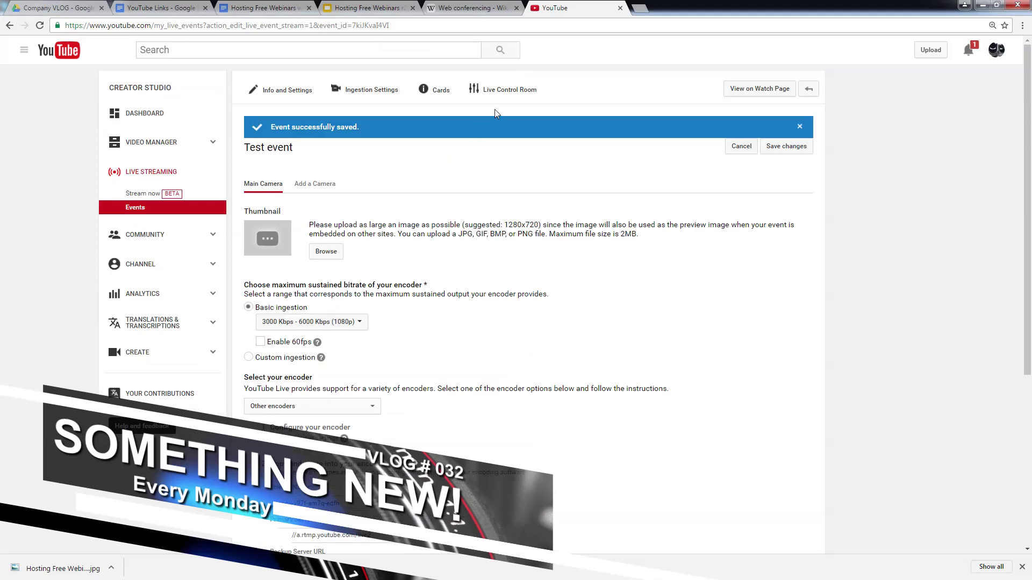
- Open the Test event's Live Control Room and start its preview
click(492, 102)
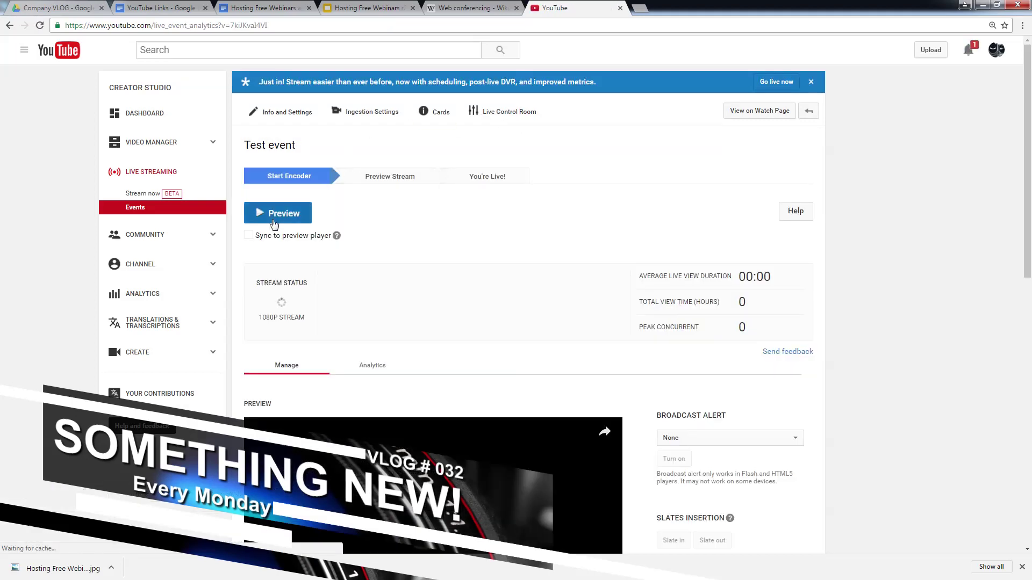
click(277, 214)
click(559, 95)
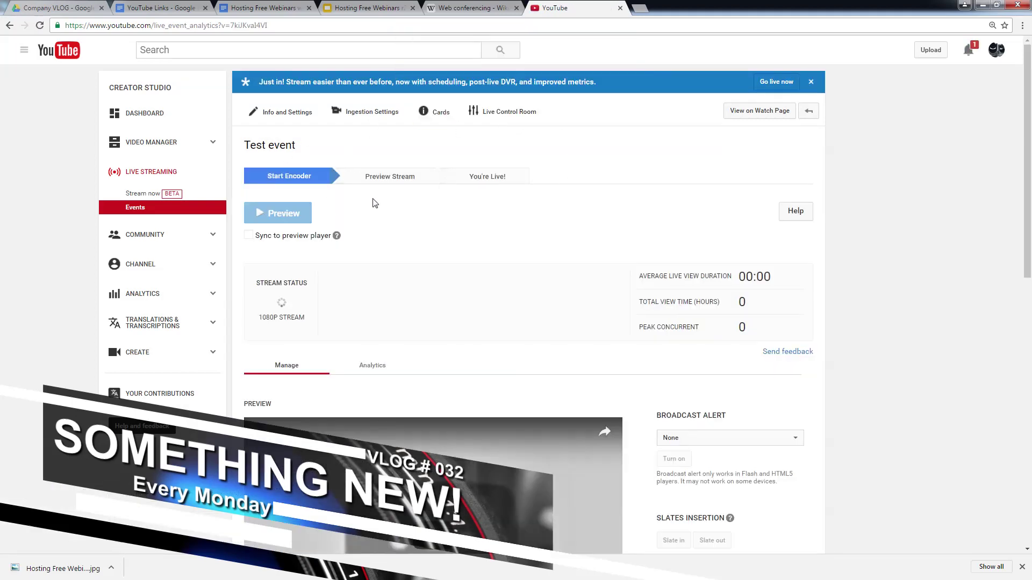
scroll(430, 268, down, 5)
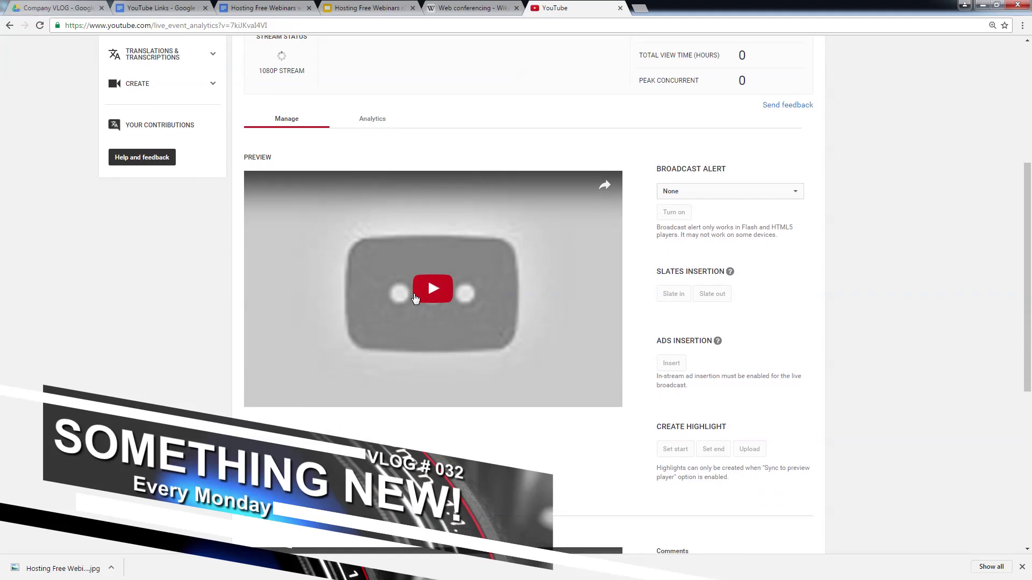
scroll(425, 298, up, 5)
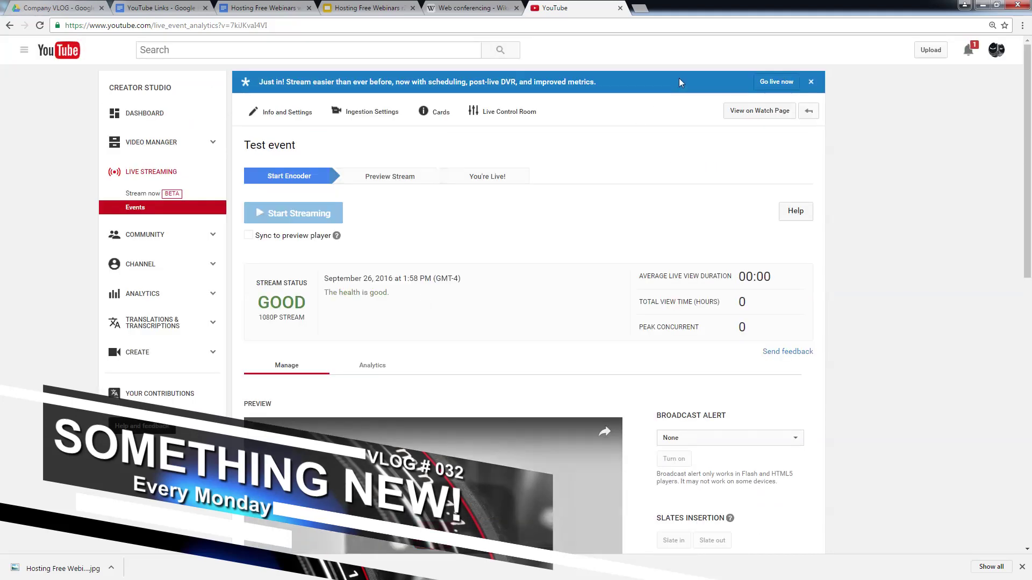
- Restore the browser over the Skype call, play the preview, and reload the control room page
click(997, 5)
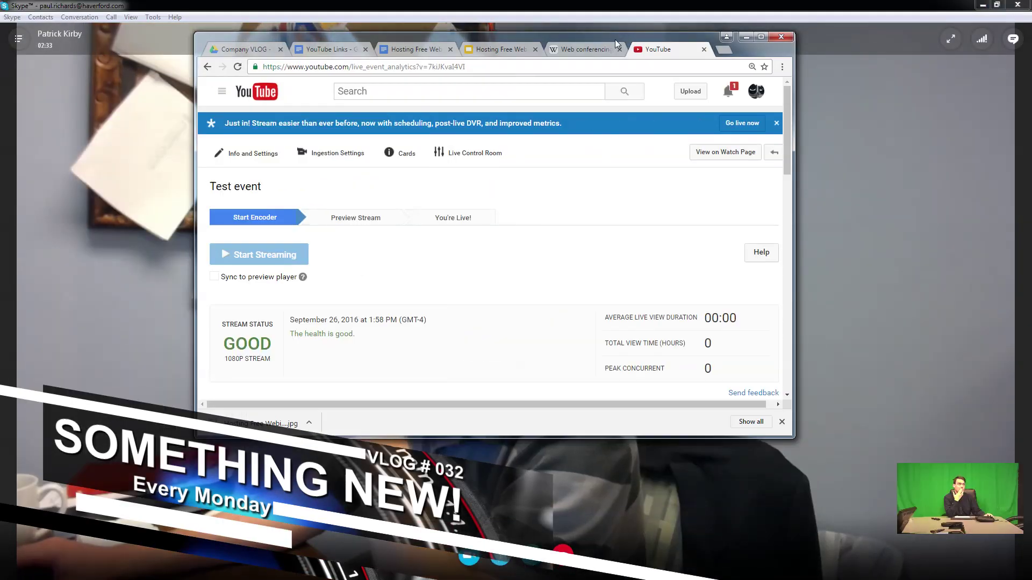
drag(614, 40, 456, 117)
scroll(263, 331, down, 8)
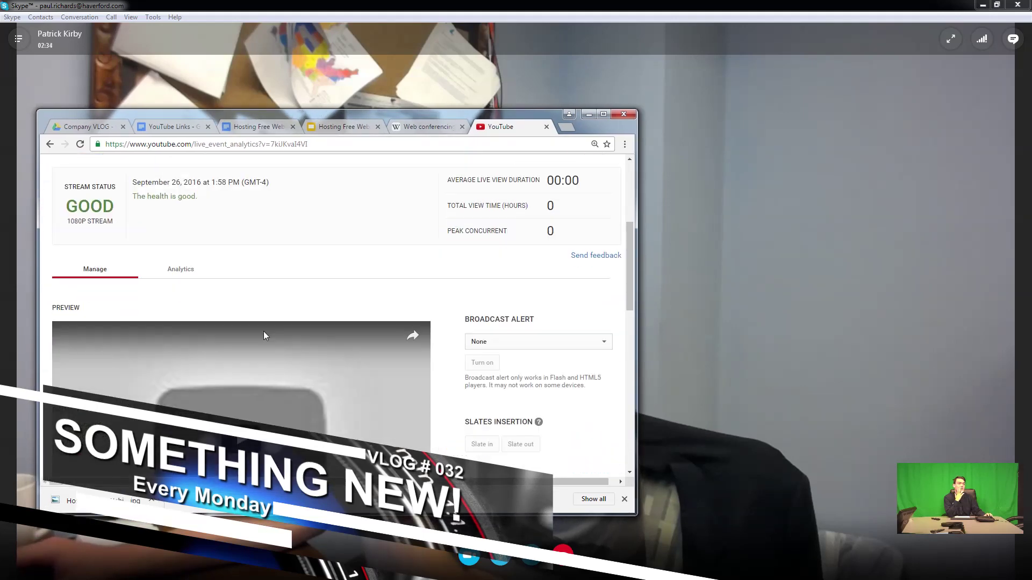
click(248, 298)
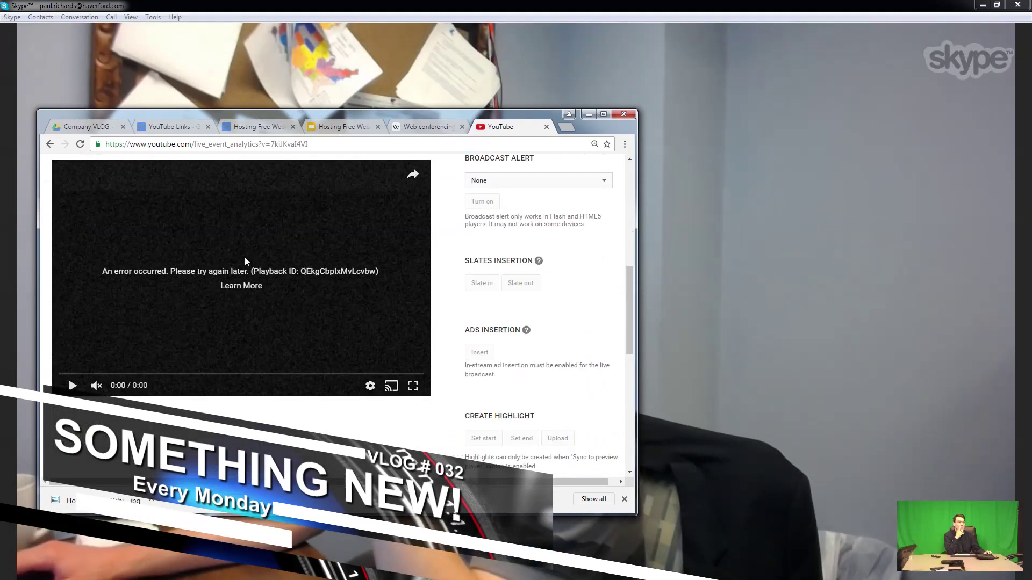
click(195, 144)
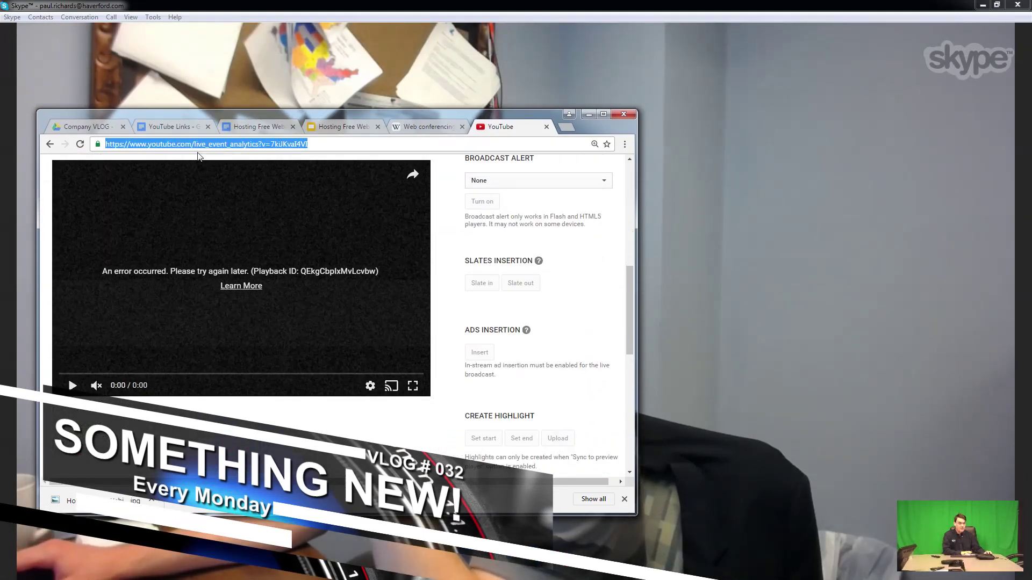
key(Return)
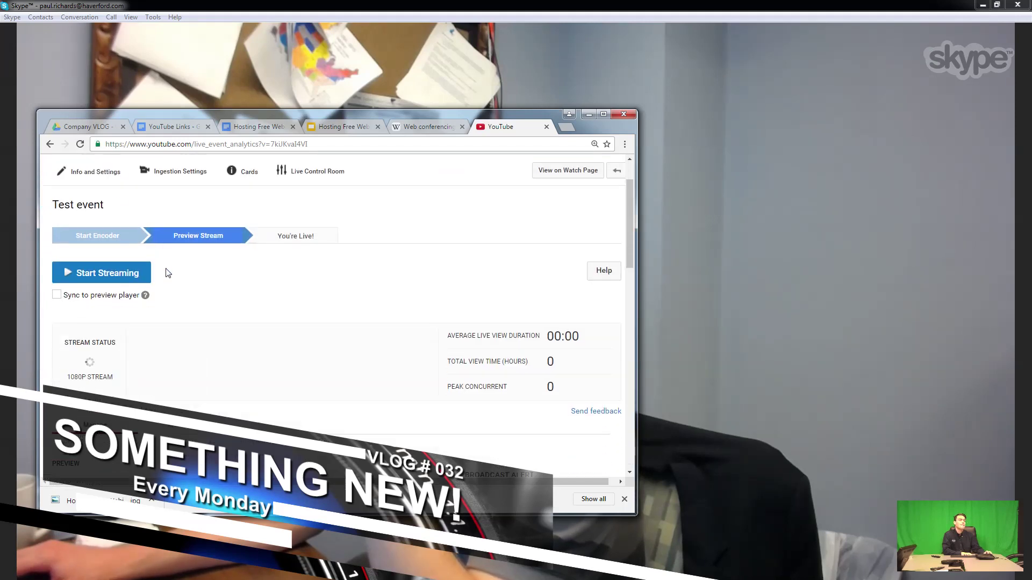
scroll(215, 341, down, 1)
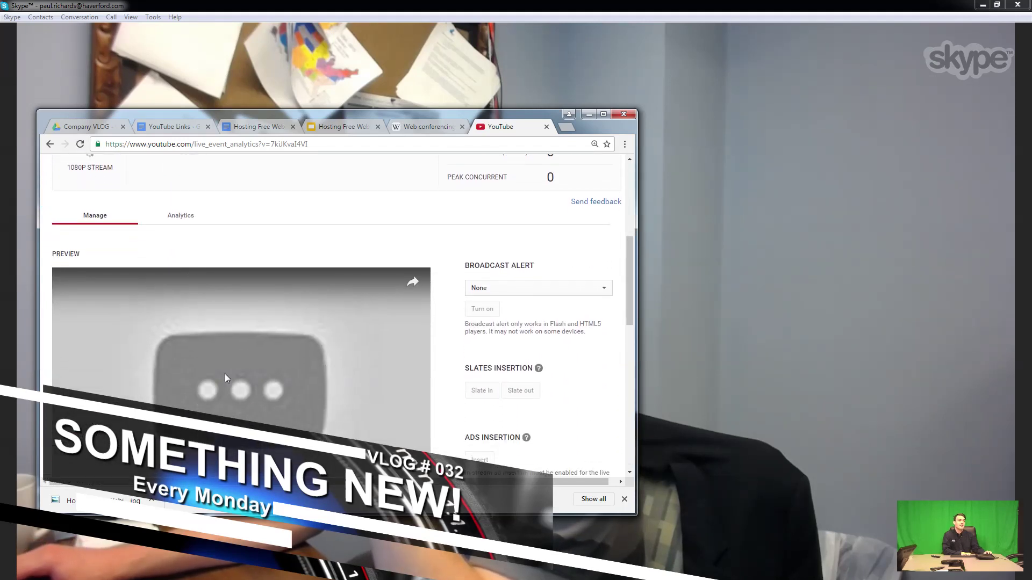
- Narrow the browser window and move it to the upper right beside the call
scroll(300, 359, down, 2)
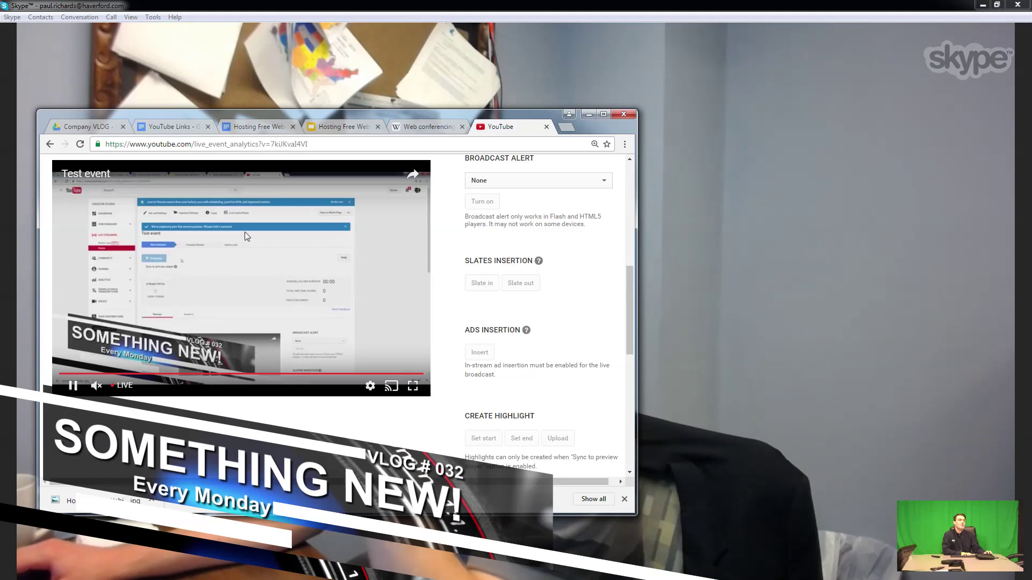
scroll(268, 259, up, 1)
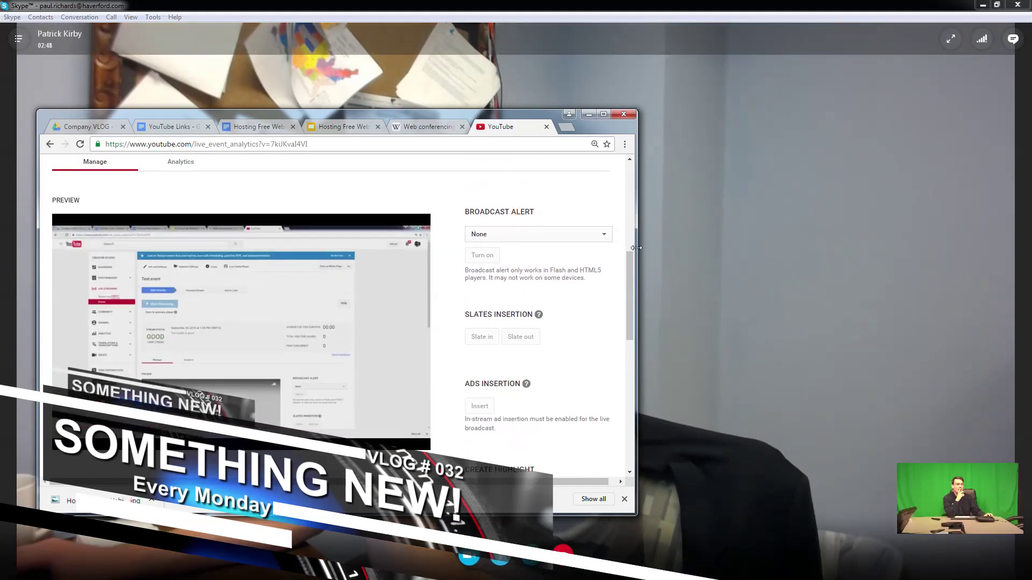
drag(637, 253, 475, 254)
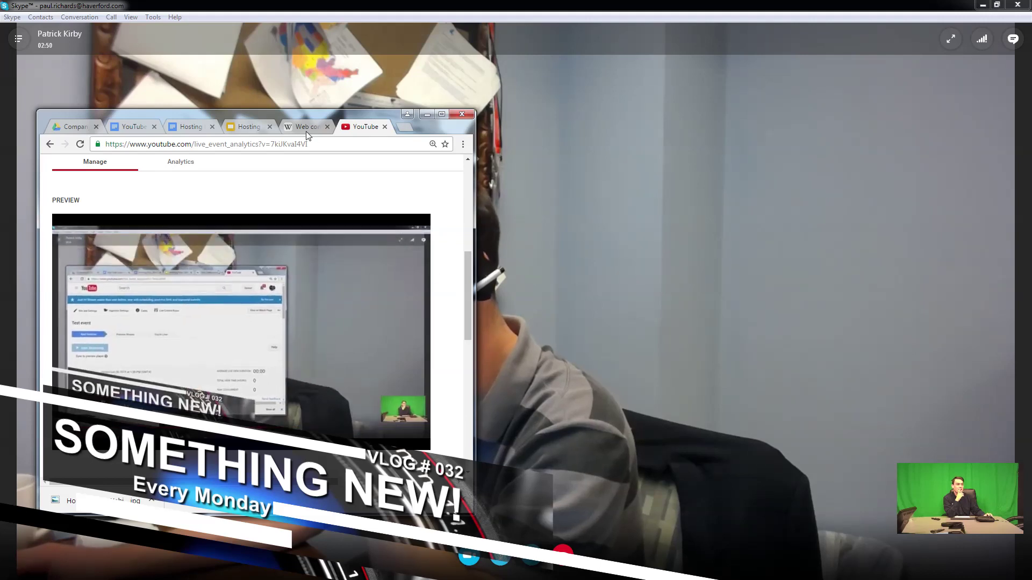
drag(292, 113, 847, 78)
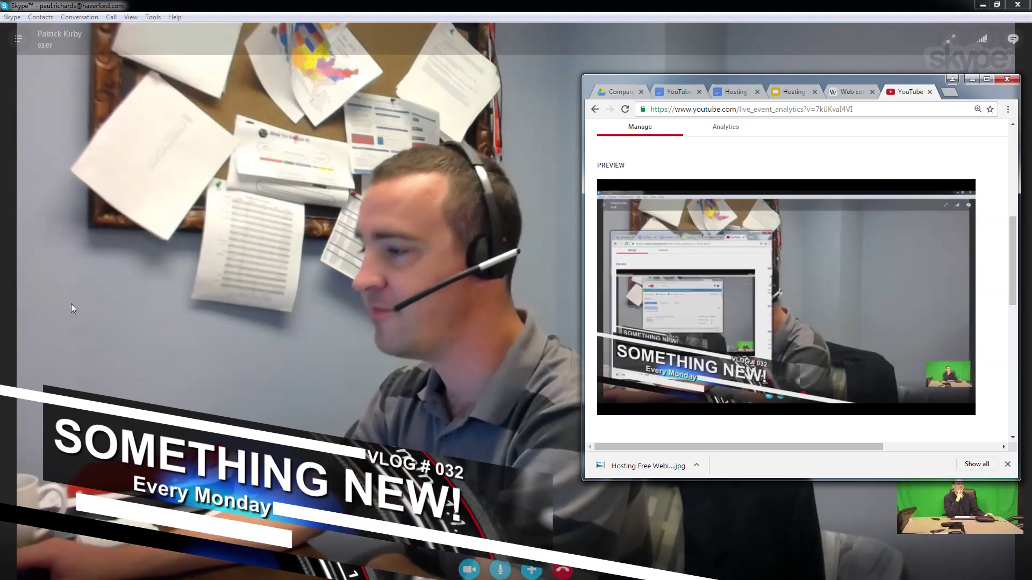
- Close the YouTube browser window, leaving the full-screen Skype call
click(1011, 80)
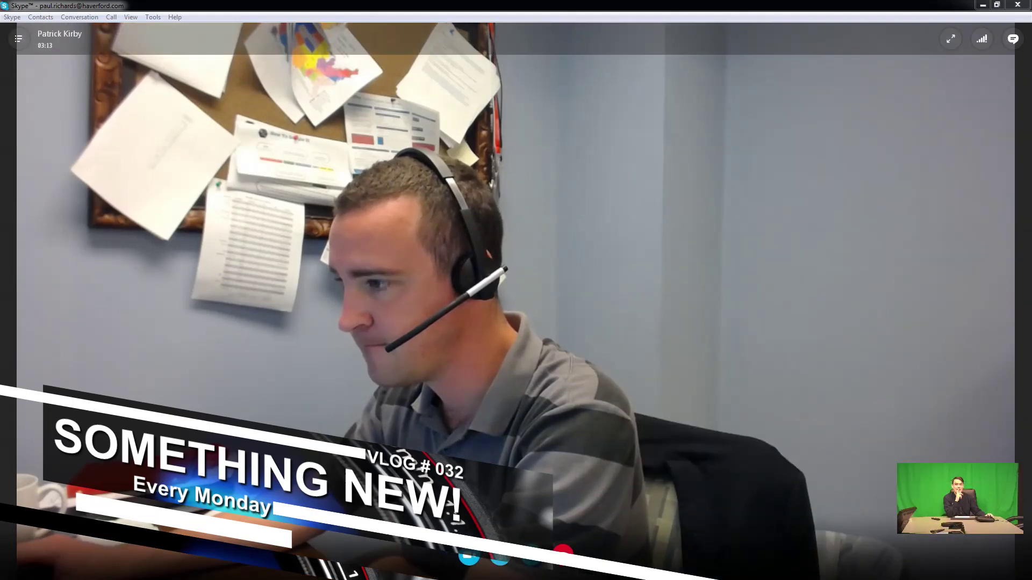